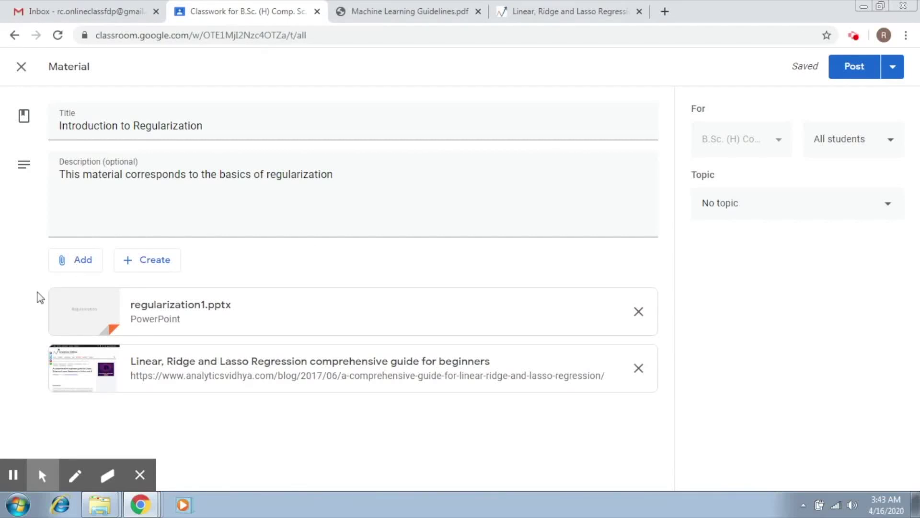
Step: After checking the regression article, start attaching a file from the computer to the material
click(64, 267)
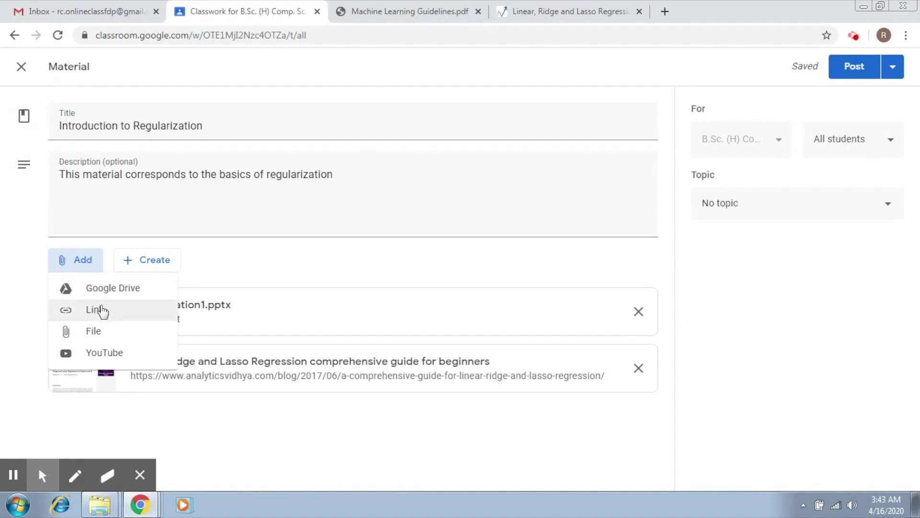
click(551, 1)
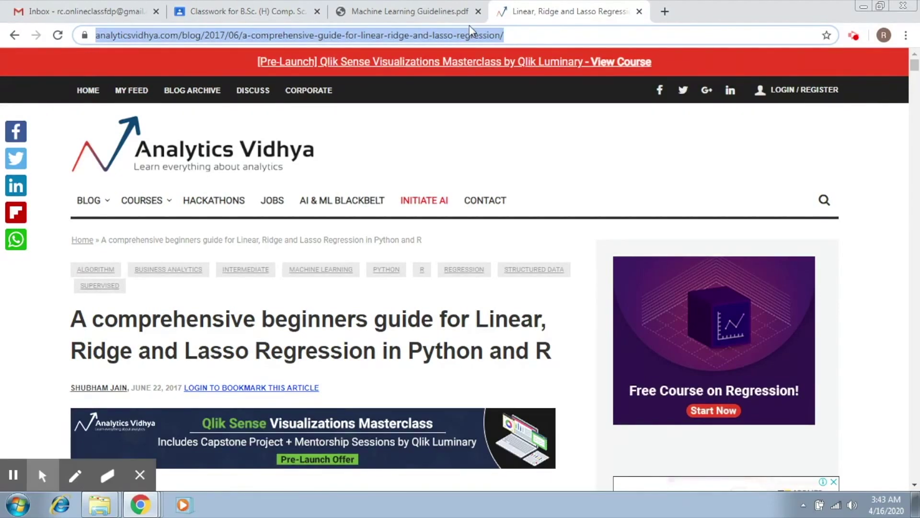
click(273, 10)
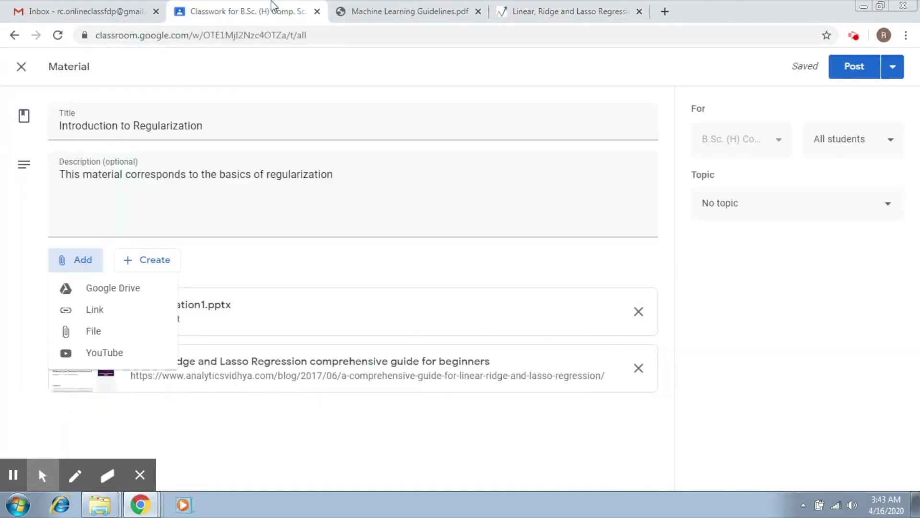
click(132, 330)
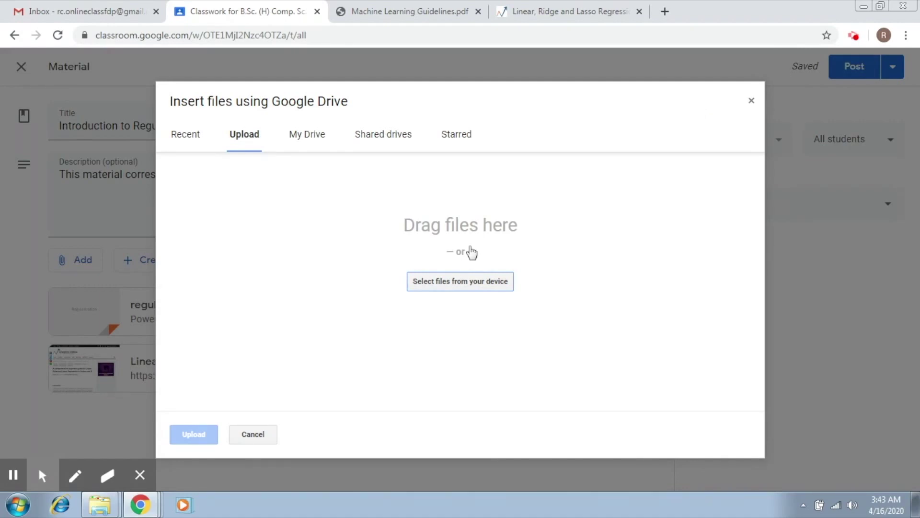
Step: Upload regularization2.pptx from D:\Machine Learning as the material's third attachment
click(436, 287)
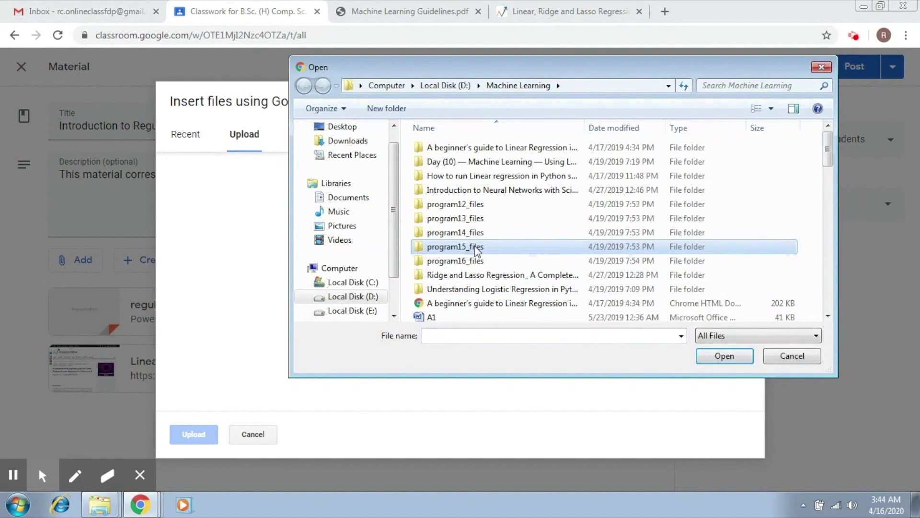
click(477, 275)
text(regularization)
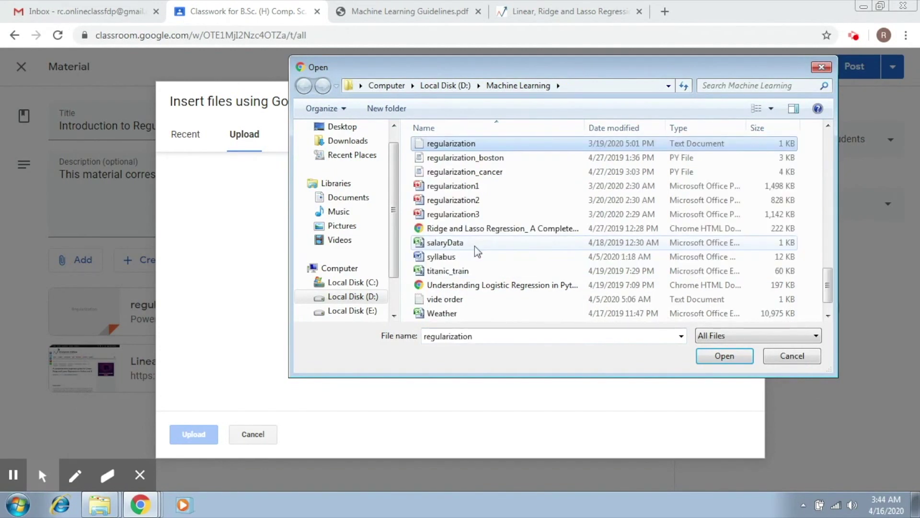
click(474, 205)
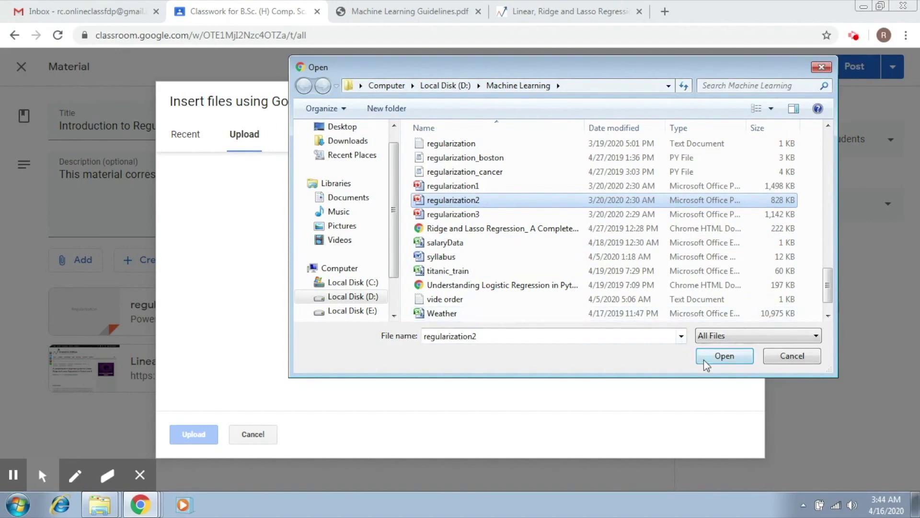
click(723, 355)
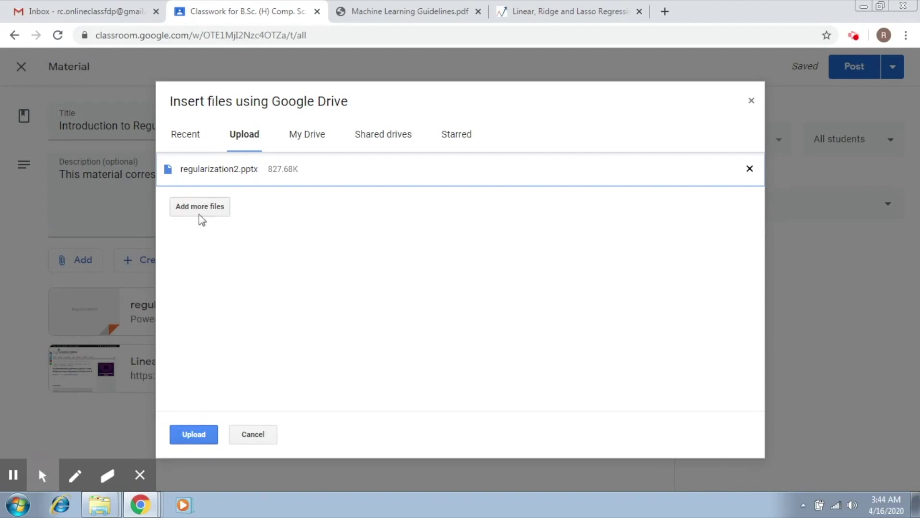
click(201, 436)
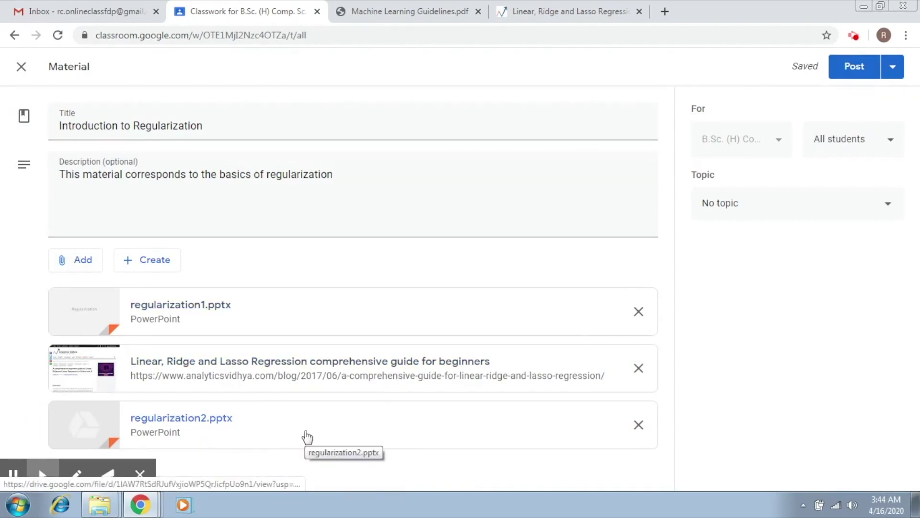
Step: Search YouTube for 'regularization' and attach 'Tutorial 27- Ridge and Lasso Regression Indepth Intuition'
click(77, 271)
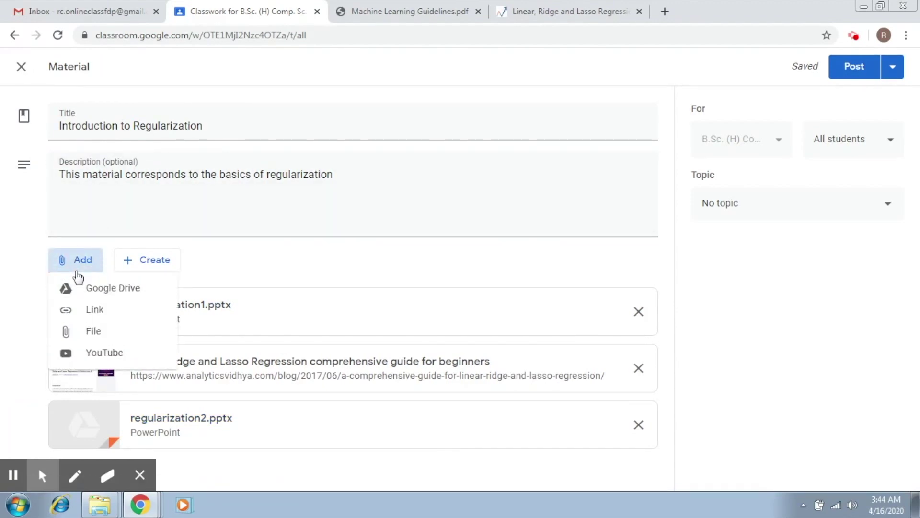
click(110, 354)
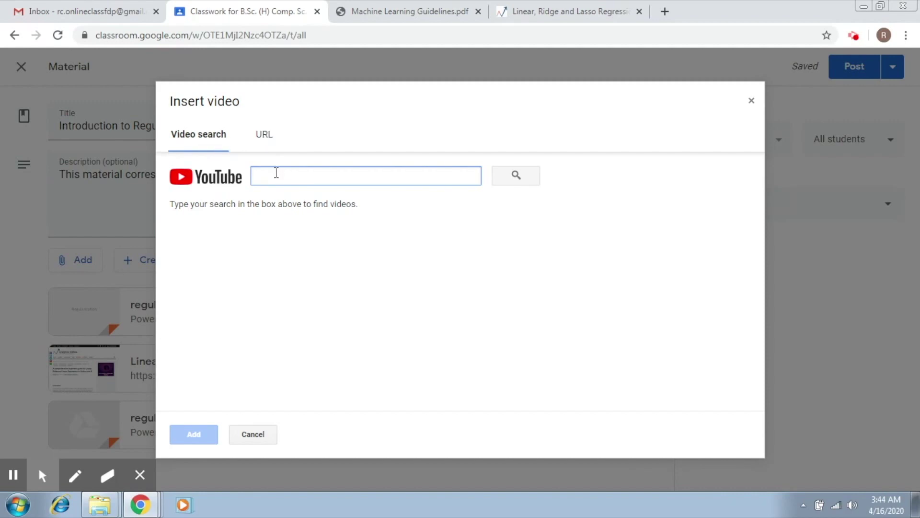
text(regularization)
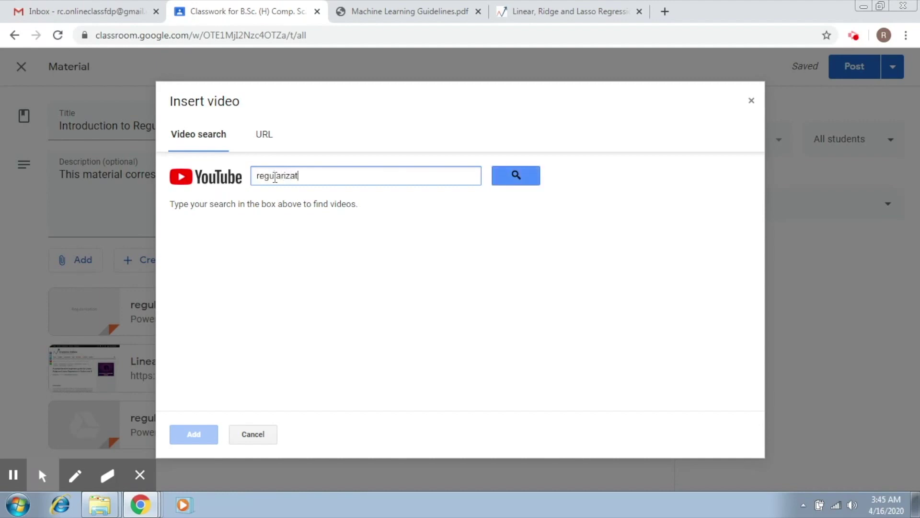
click(532, 176)
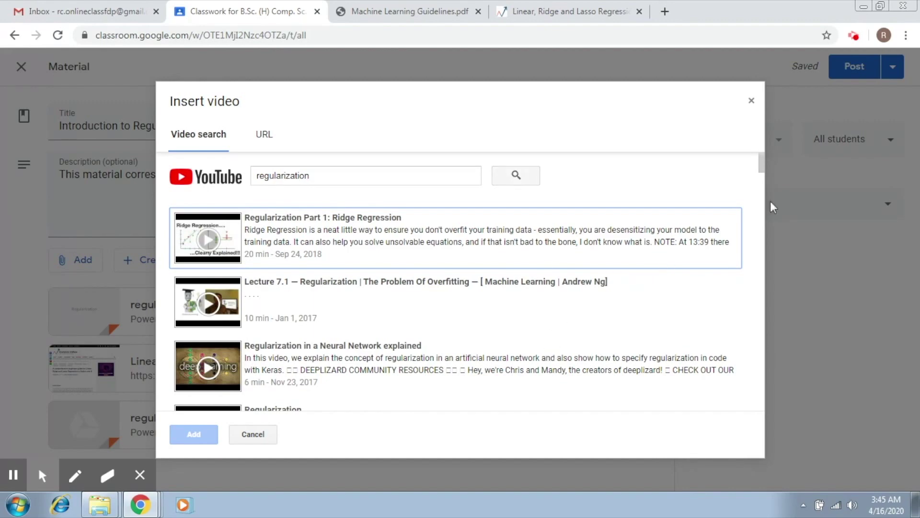
drag(762, 159, 762, 182)
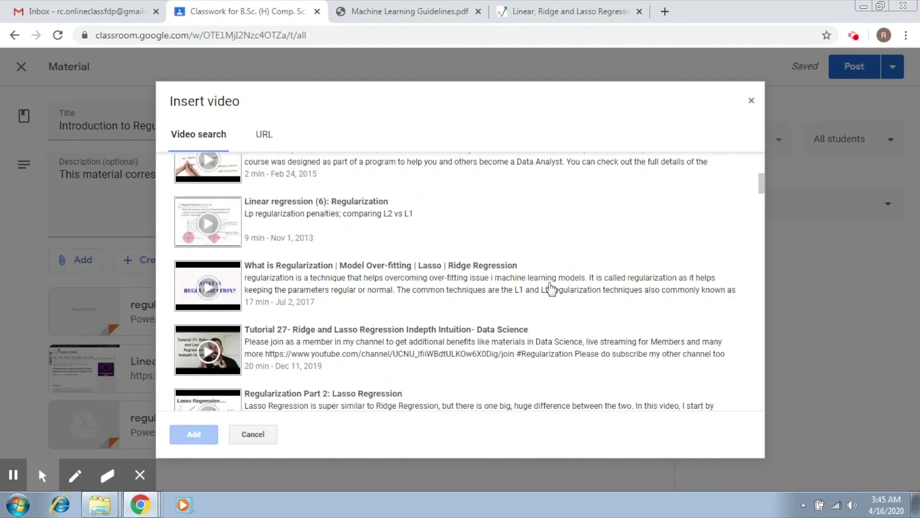
click(382, 342)
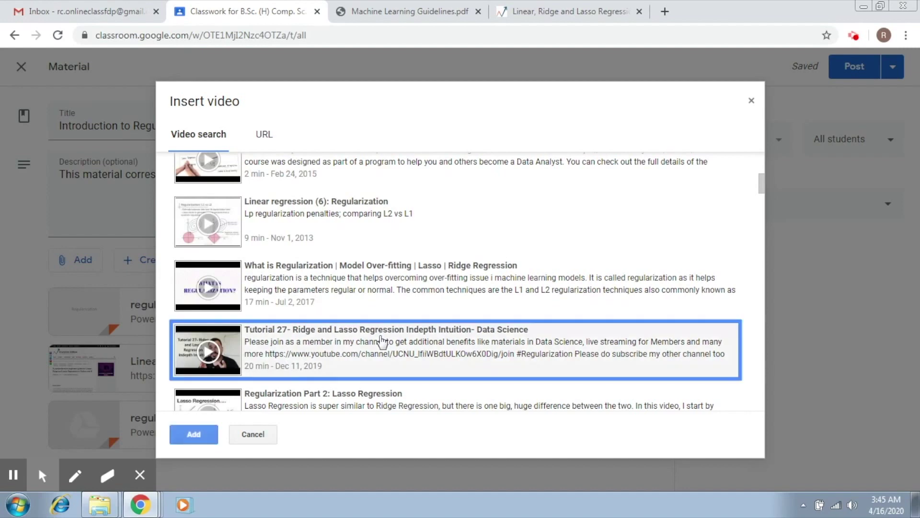
click(209, 441)
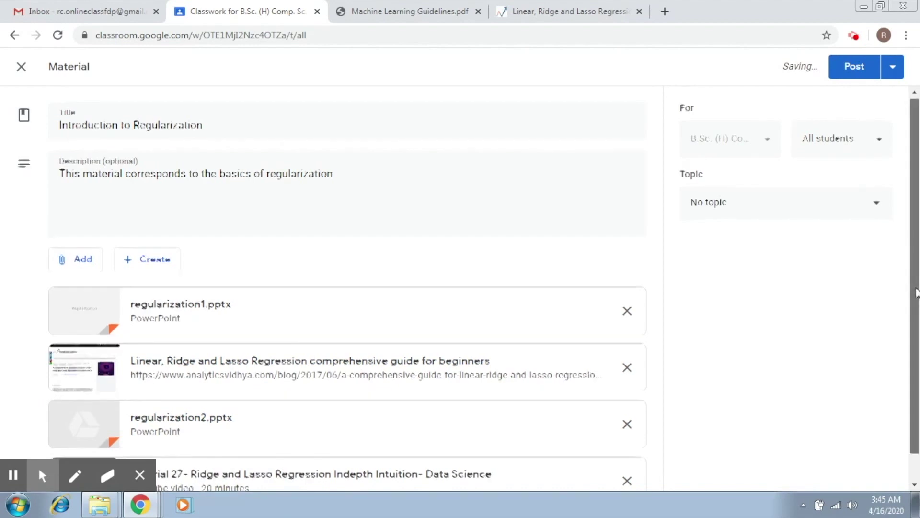
scroll(919, 359, down, 1)
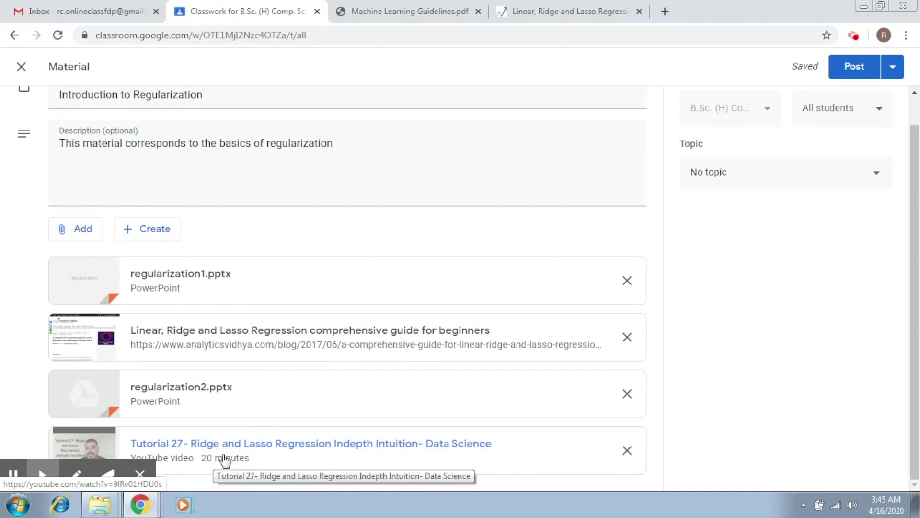
Step: Begin adding a second YouTube video by its URL
click(77, 228)
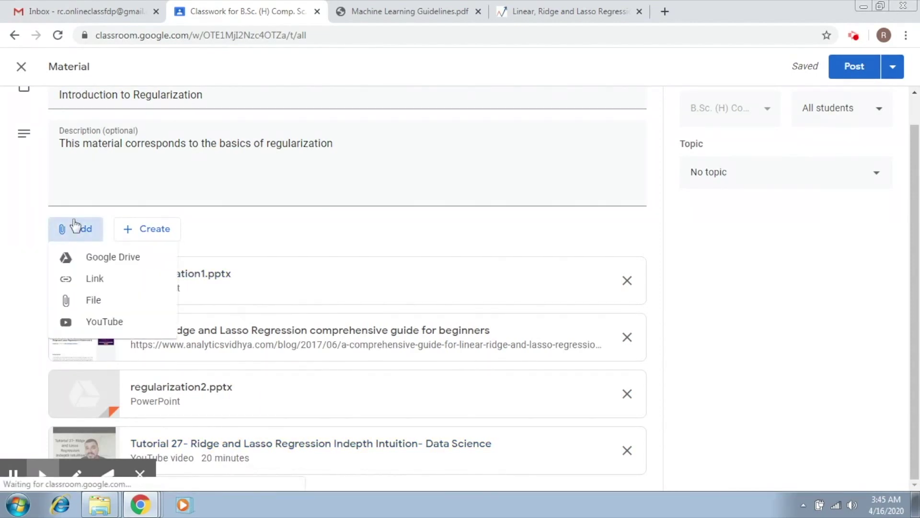
click(89, 321)
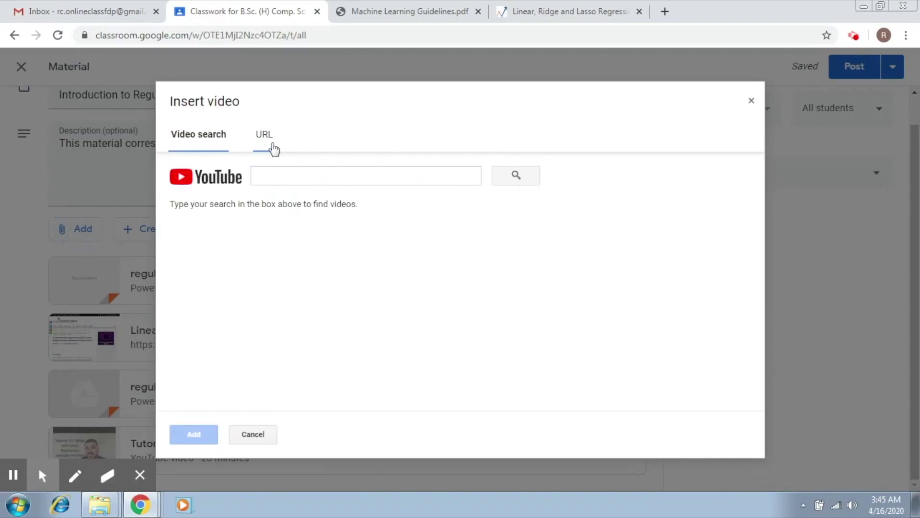
click(274, 150)
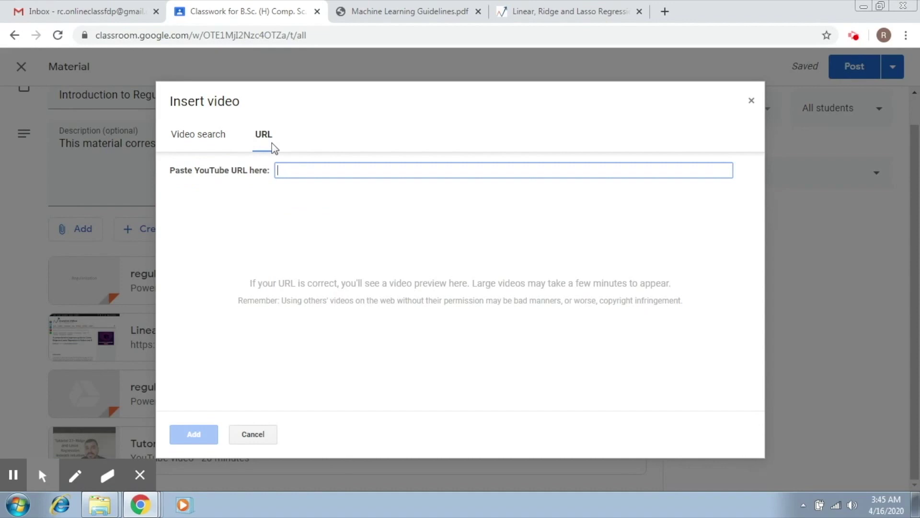
Step: Open youtube.com in a new browser tab
click(666, 8)
text(youtube.com)
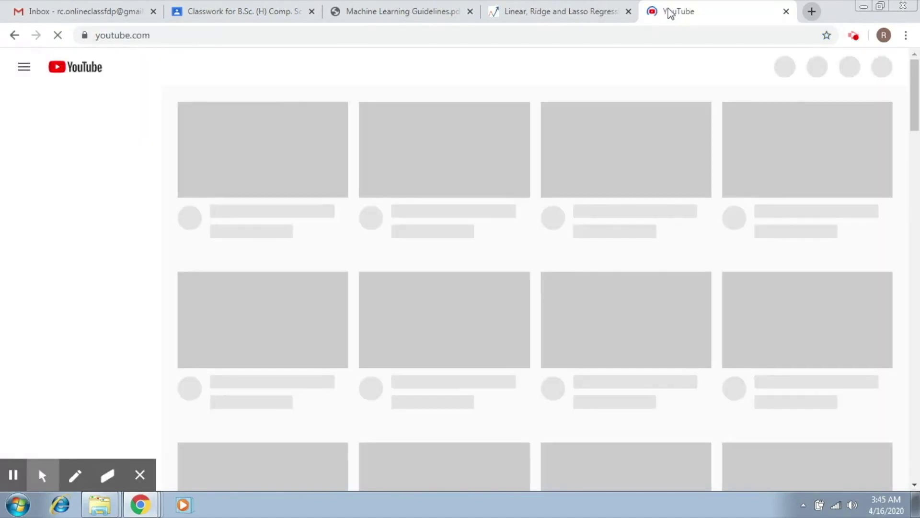
click(427, 32)
Step: Find Udacity's 'Regularization' video on YouTube, copy its URL, and close the YouTube tab
click(409, 65)
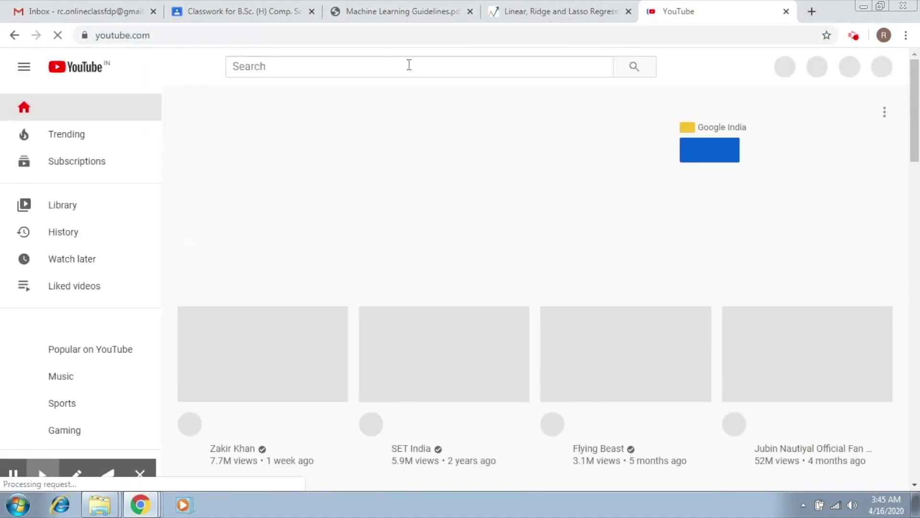
text(regula)
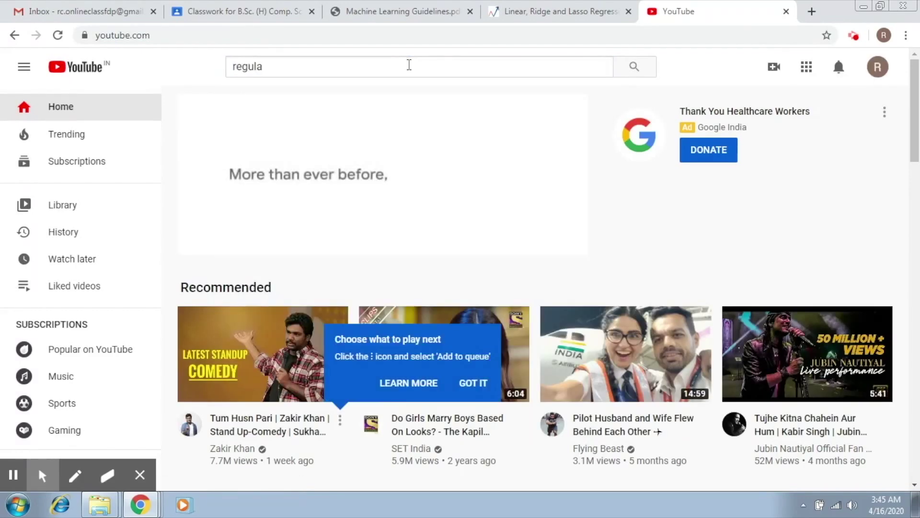
click(408, 66)
click(313, 109)
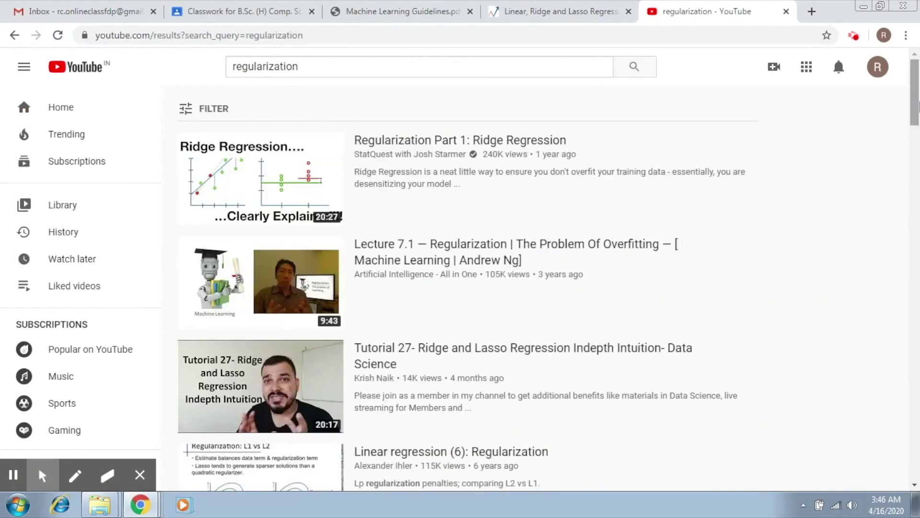
drag(917, 115, 918, 187)
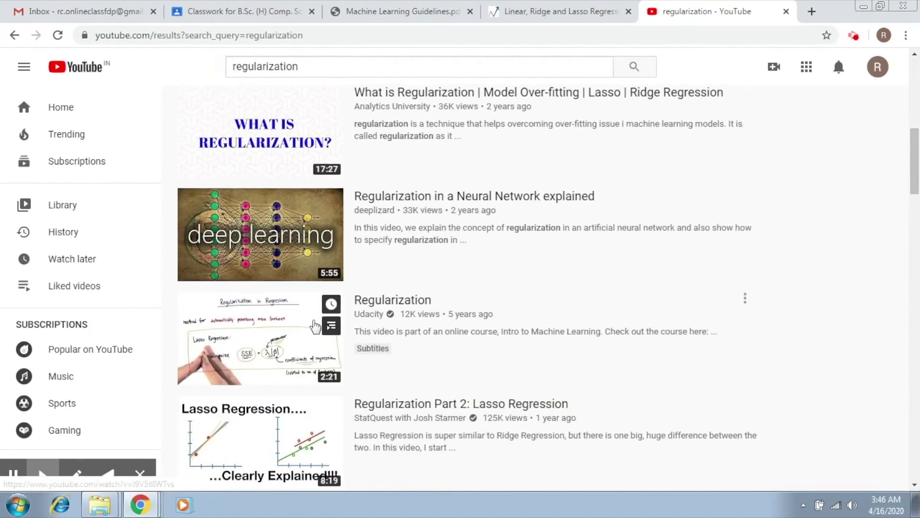
click(314, 327)
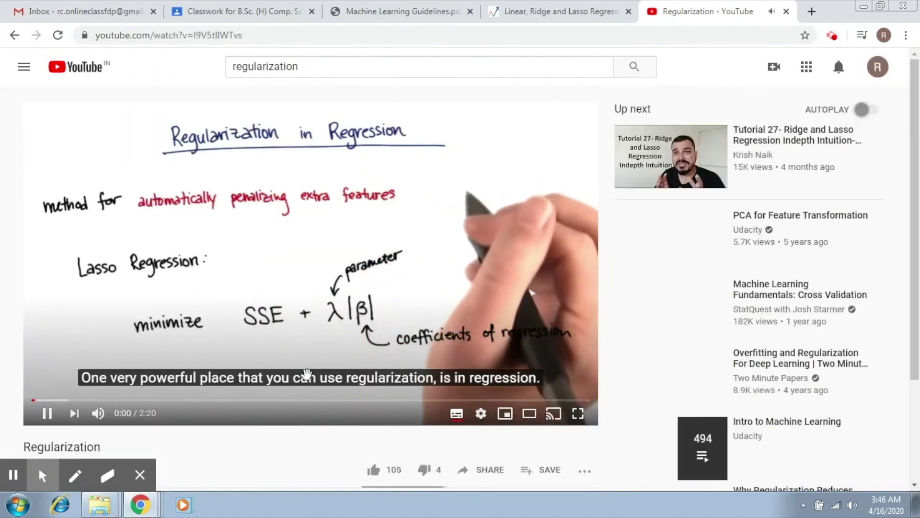
click(257, 37)
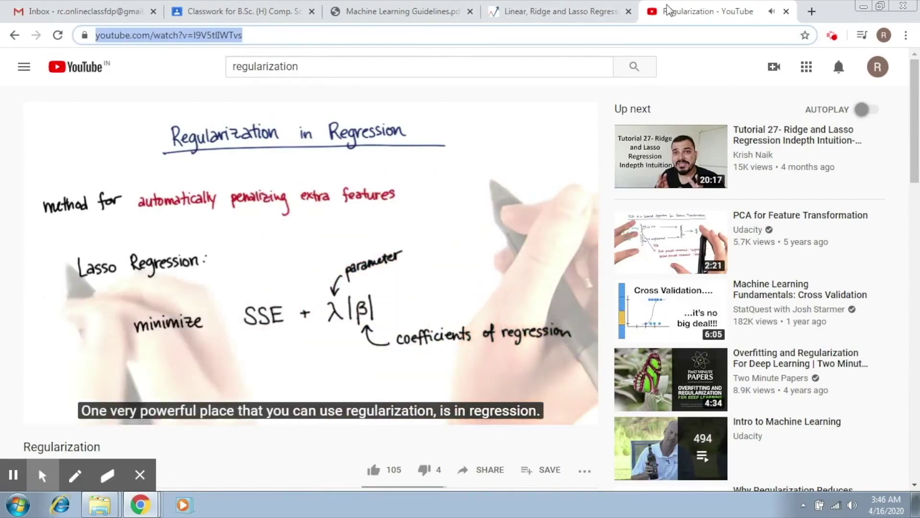
click(786, 11)
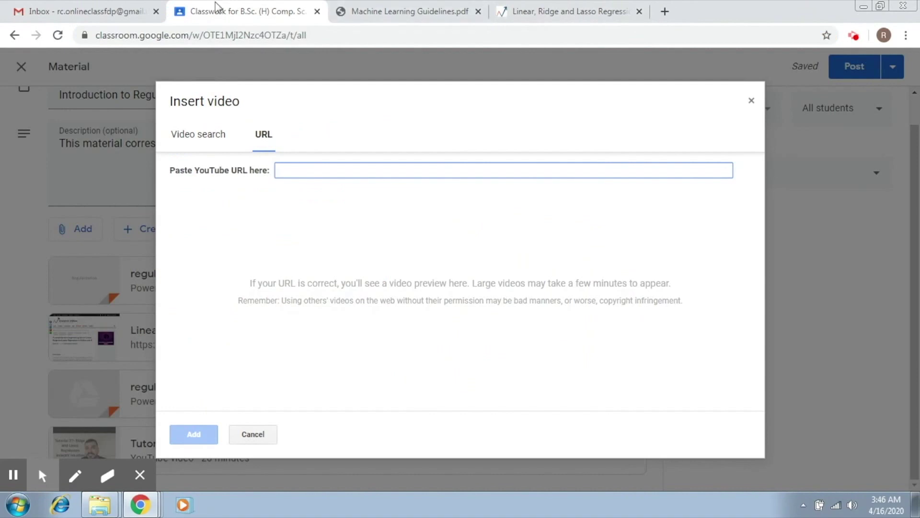
Step: Paste the copied link and add the 2-minute 'Regularization' video as the fifth attachment
text(https://www.youtube.com/watch?v=I9V5tlIWTvs)
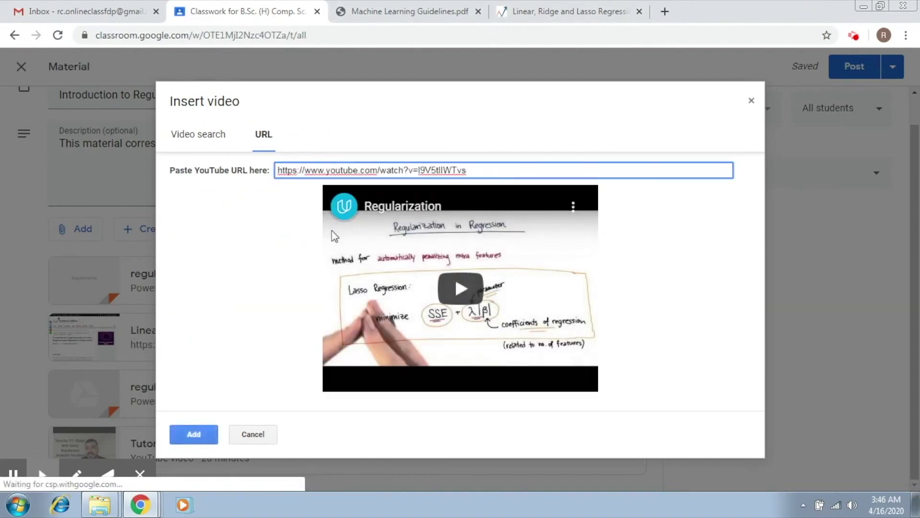
click(206, 442)
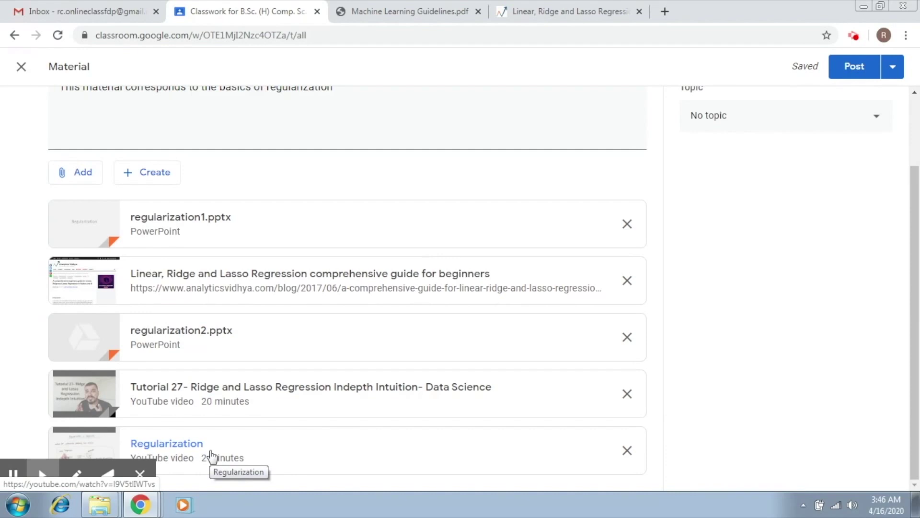
click(81, 177)
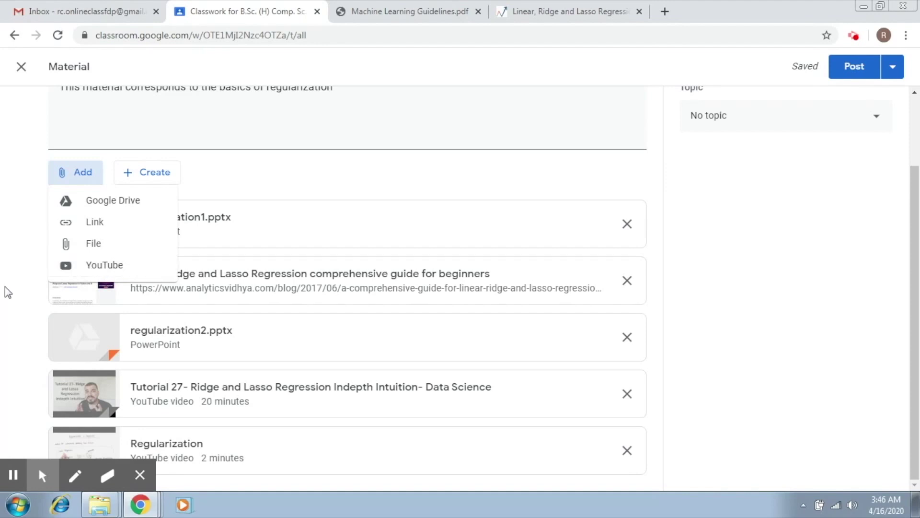
click(4, 286)
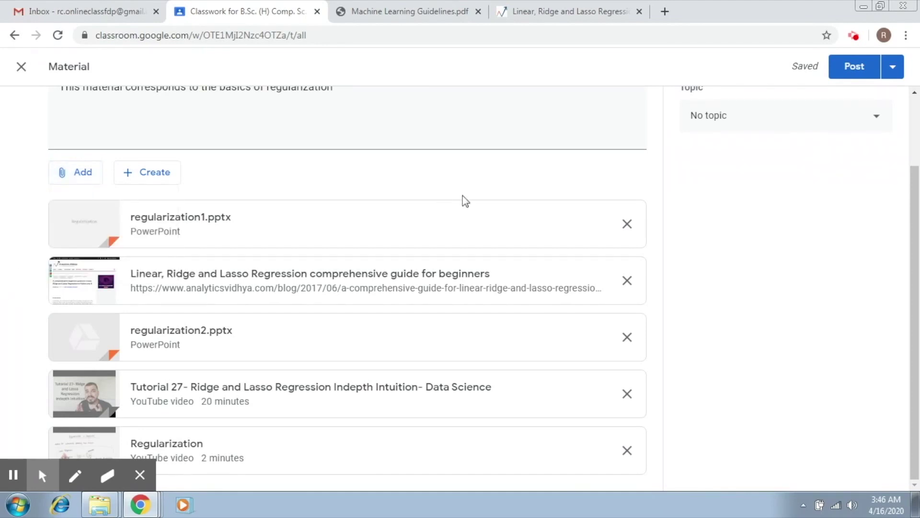
drag(915, 170, 916, 89)
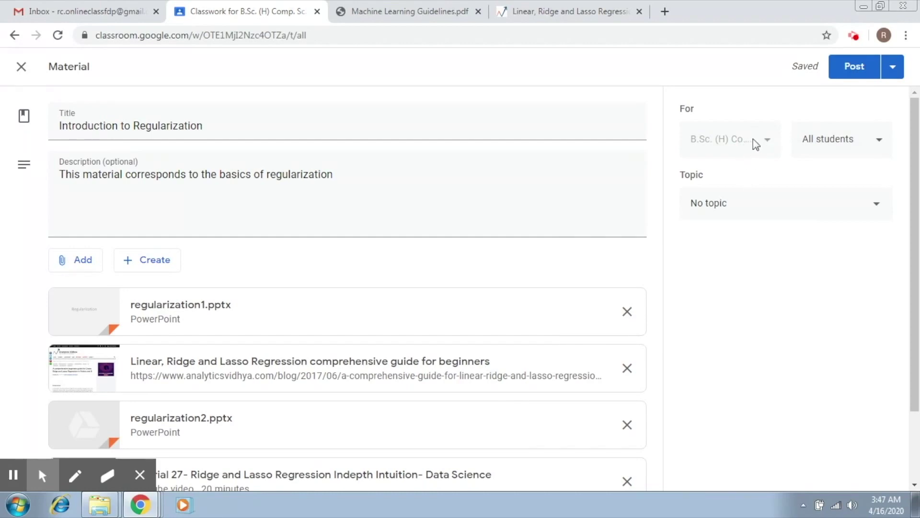
Step: Confirm the material goes to all students and set its topic to Regularization
click(881, 140)
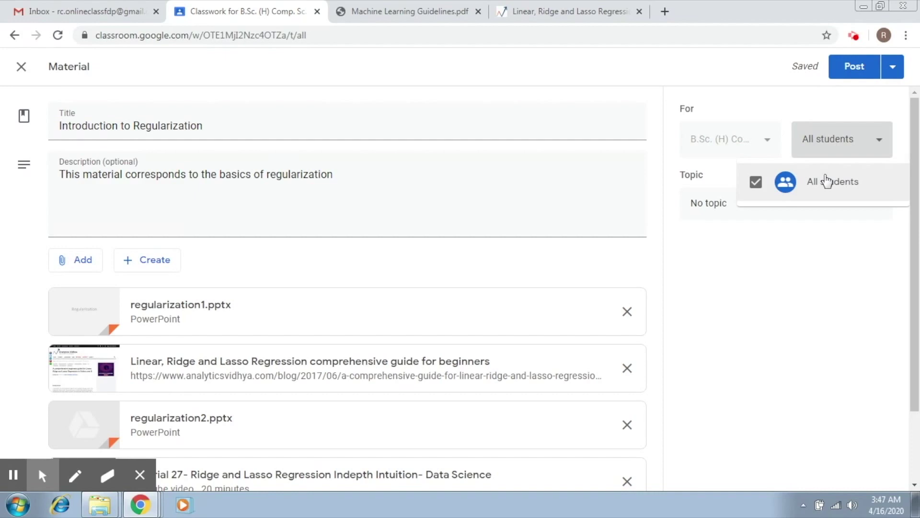
click(814, 274)
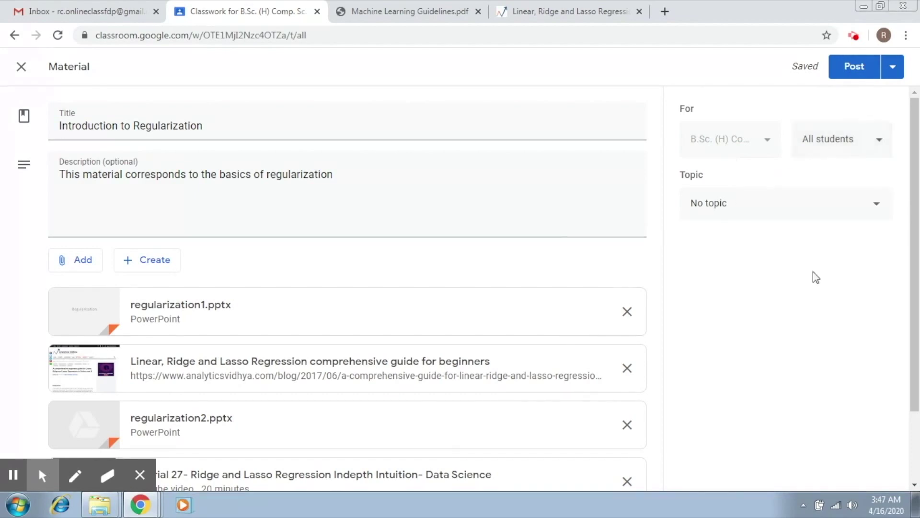
click(877, 213)
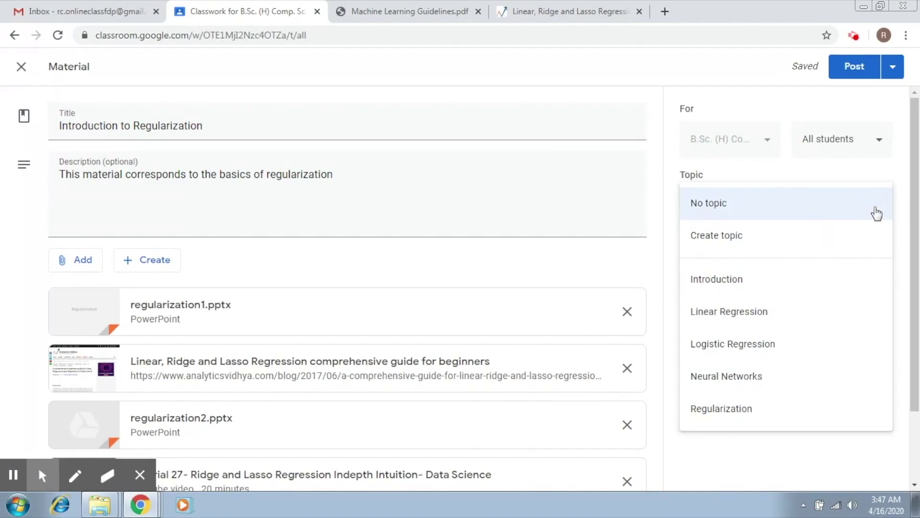
click(756, 410)
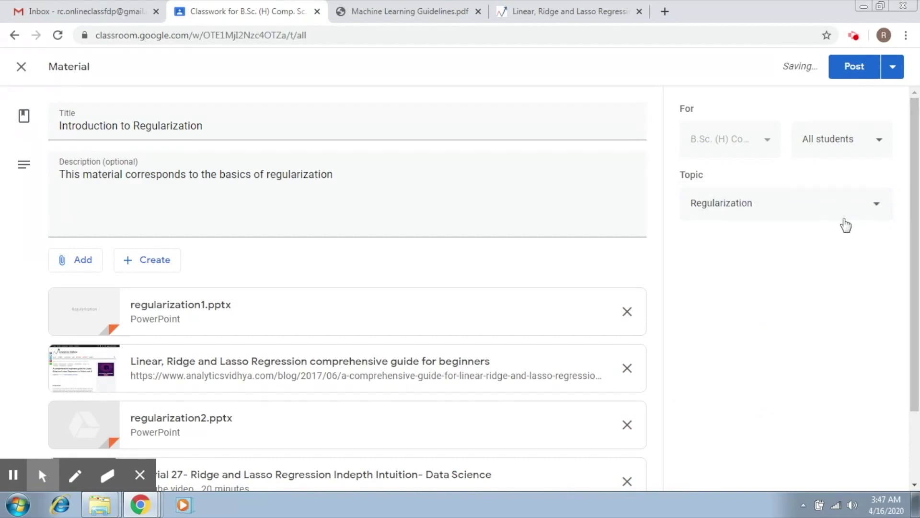
click(883, 206)
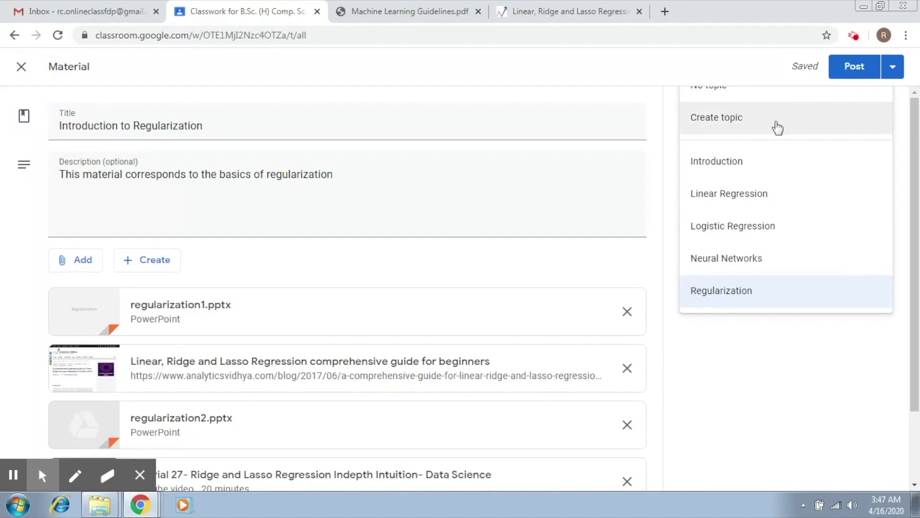
Step: Close the topic list and post the material with its five attachments
click(732, 301)
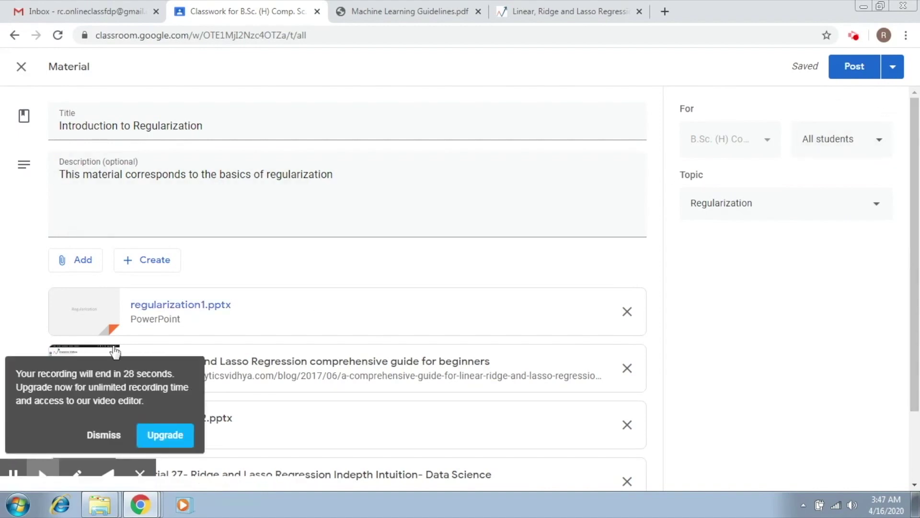
click(103, 435)
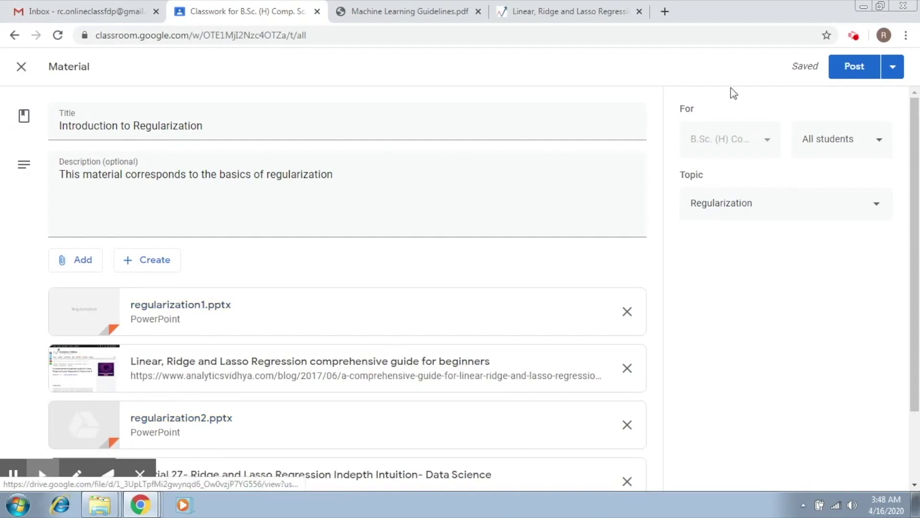
click(856, 70)
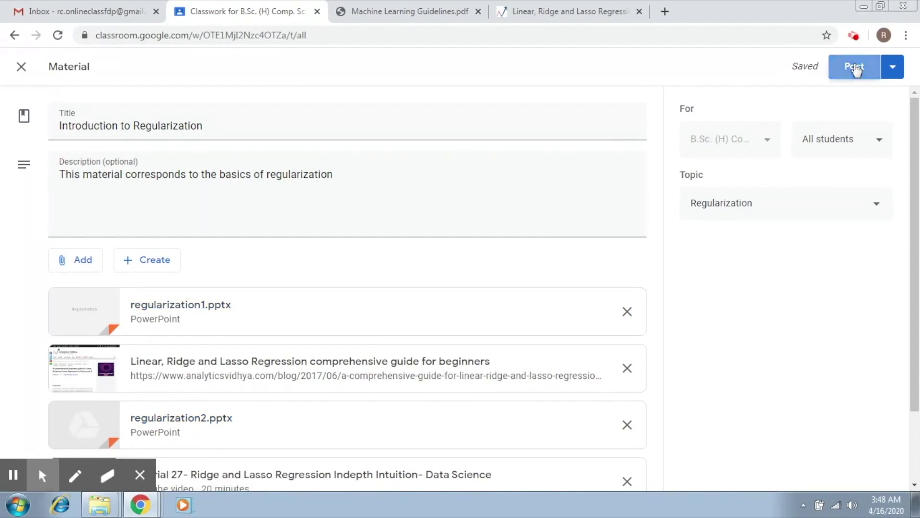